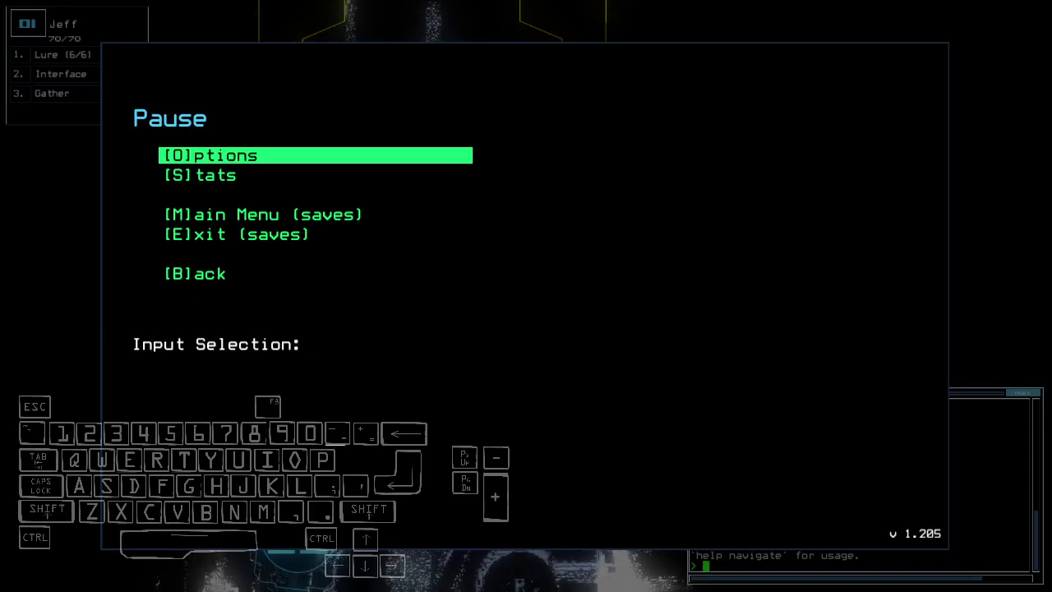
Step: Resume the game from the pause menu to return to the ship map view
key("Escape")
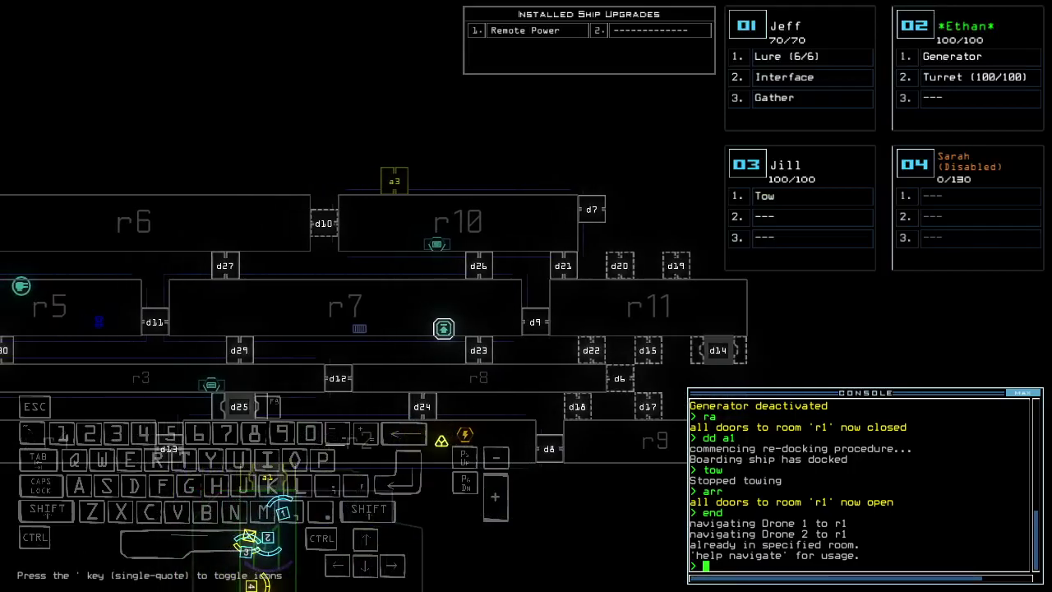
type("te")
Step: Drive drone Ethan forward and right toward door d24, checking the ship map along the way
key("Down")
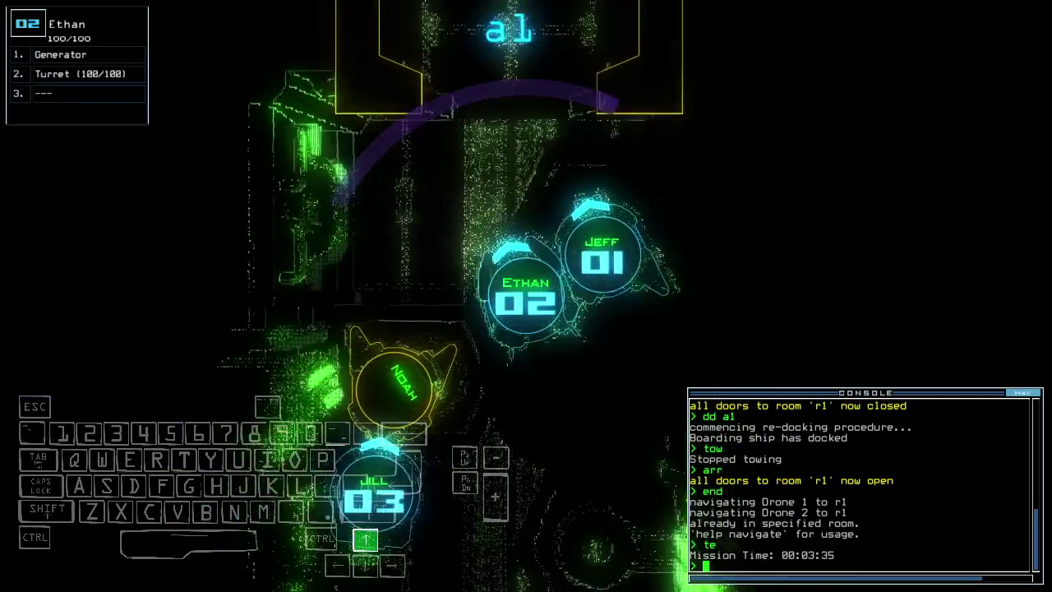
key("Escape")
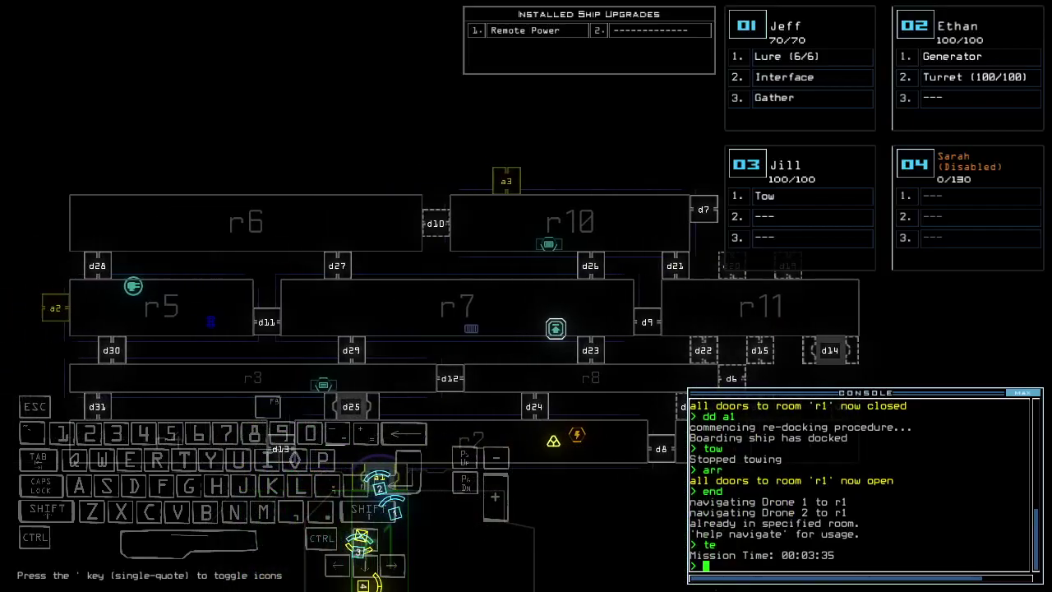
key("Up")
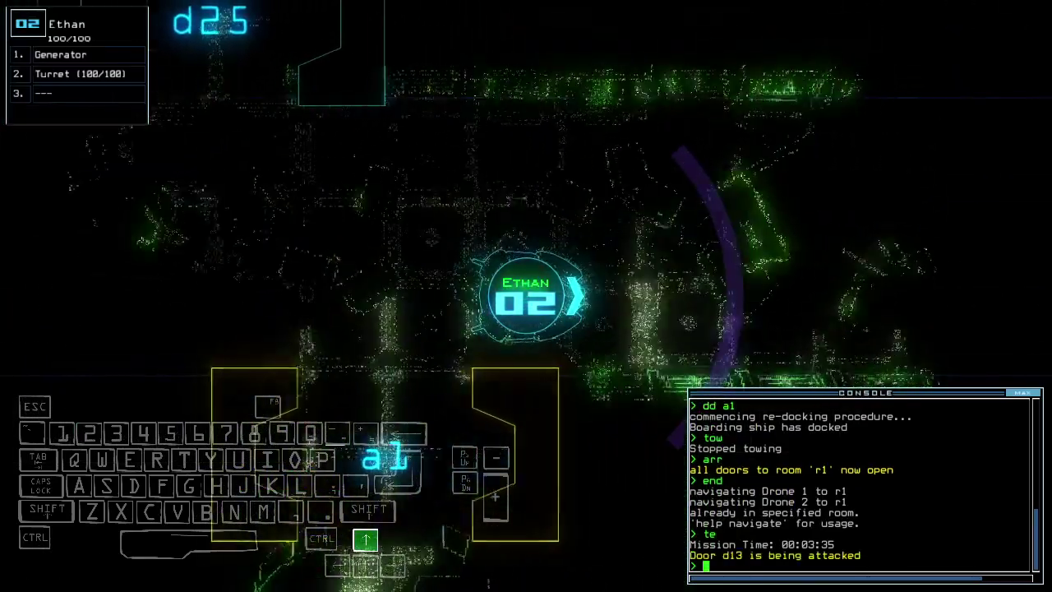
key("Escape")
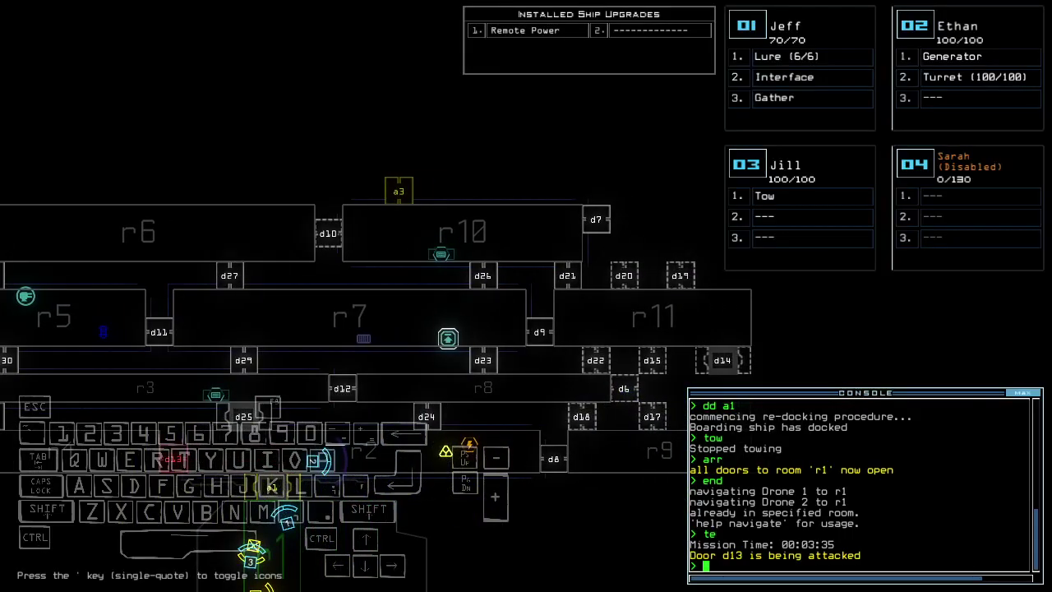
key("Up")
key("Right")
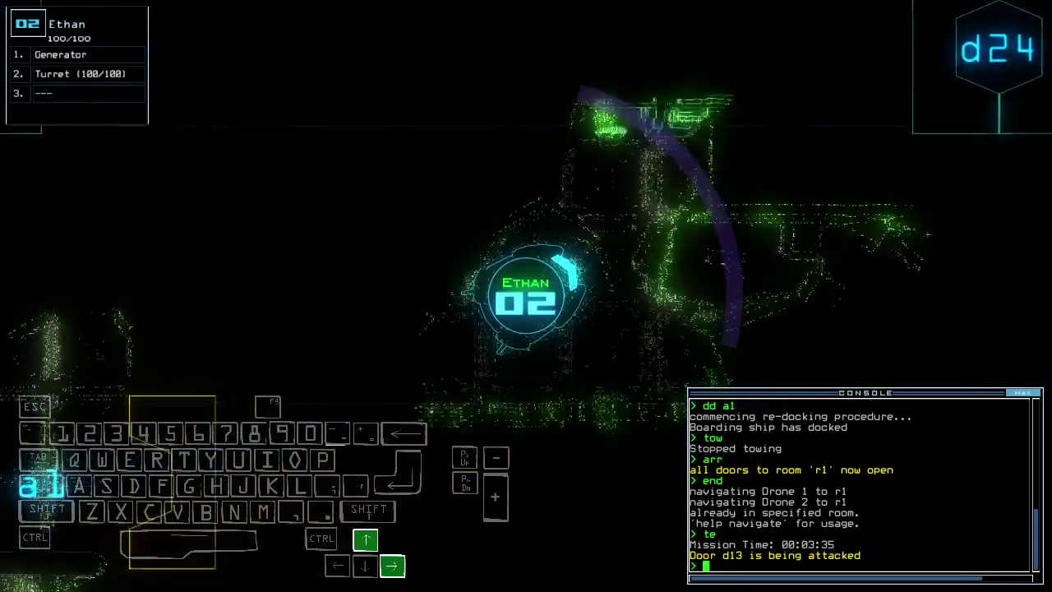
key("Left")
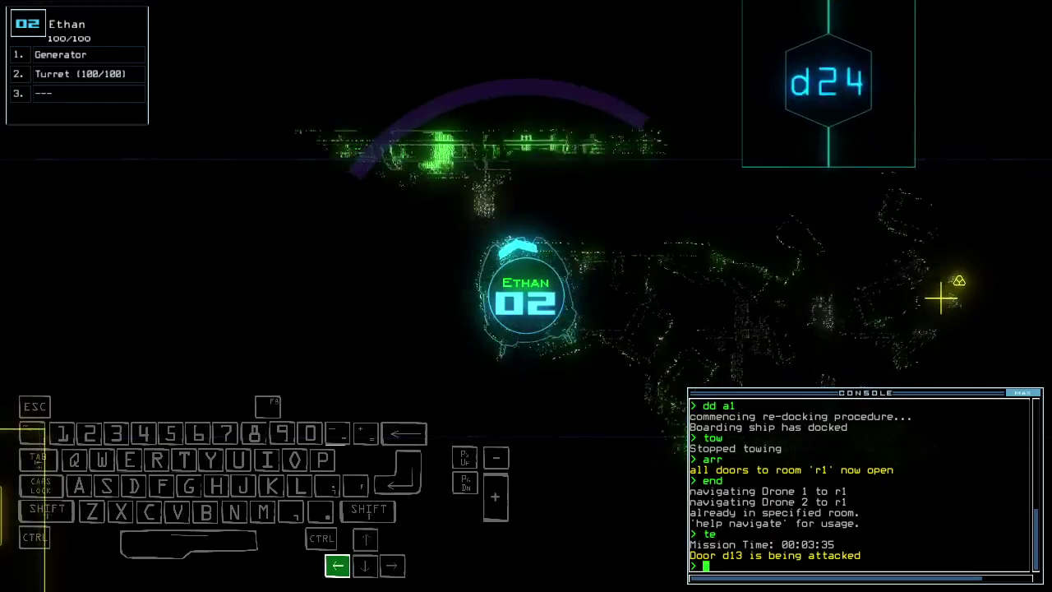
key("Down")
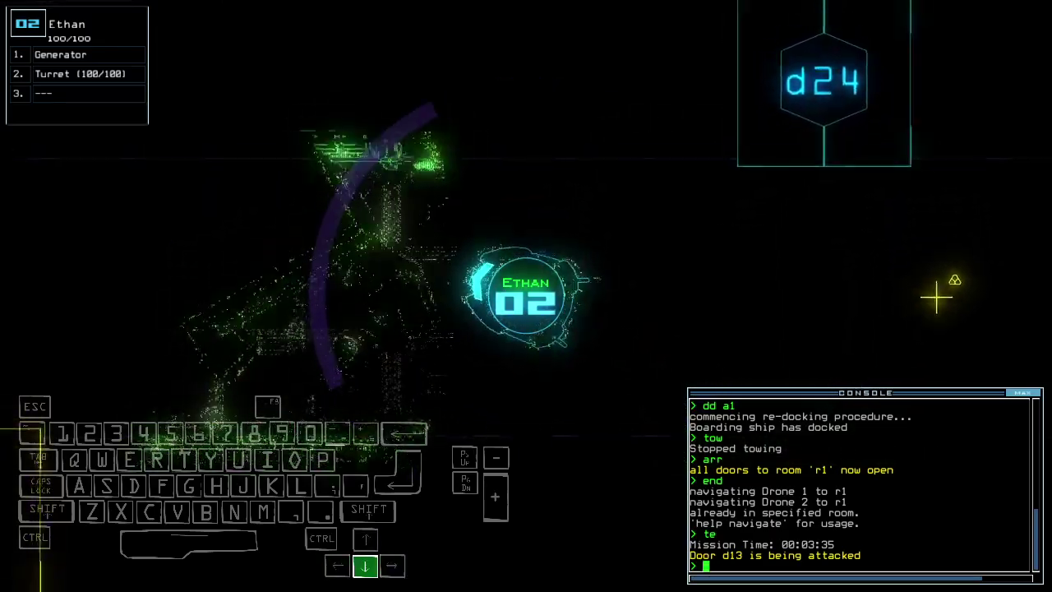
Step: Reverse Ethan from door d24 back to airlock a1, then select drone Jeff
key("space")
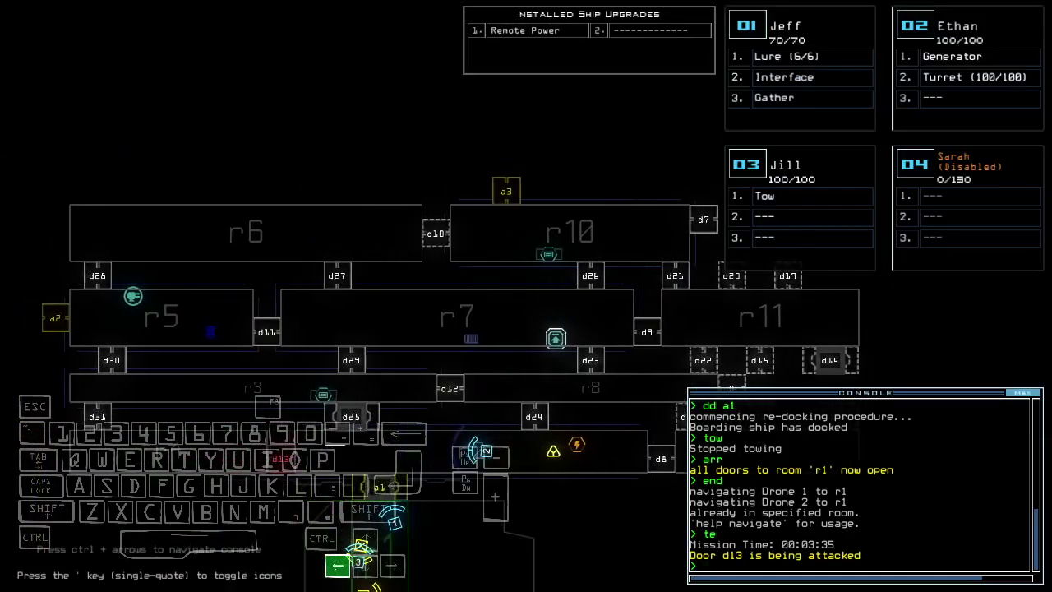
key("space")
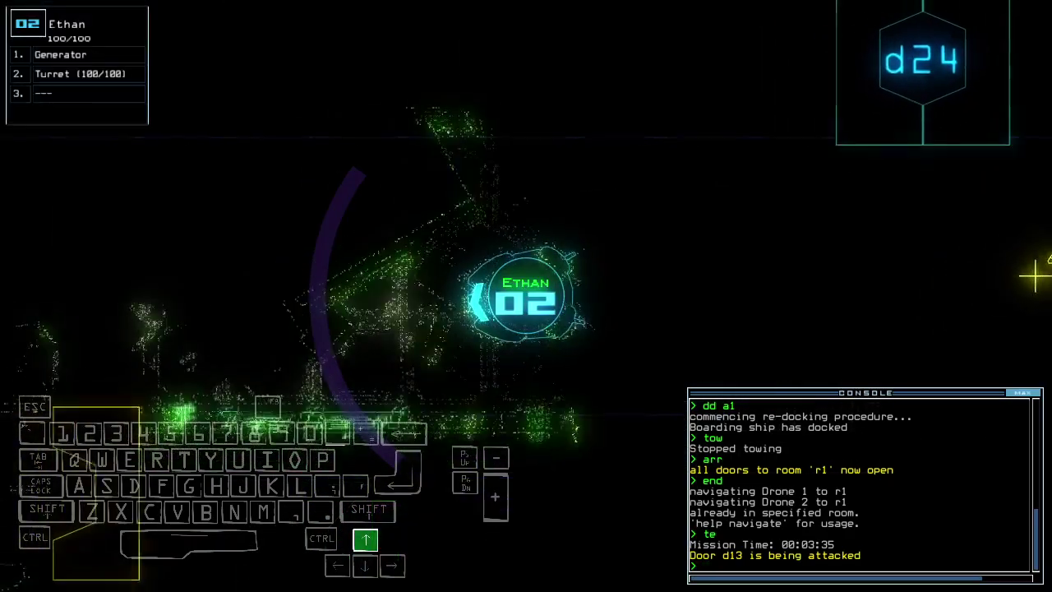
key("Down")
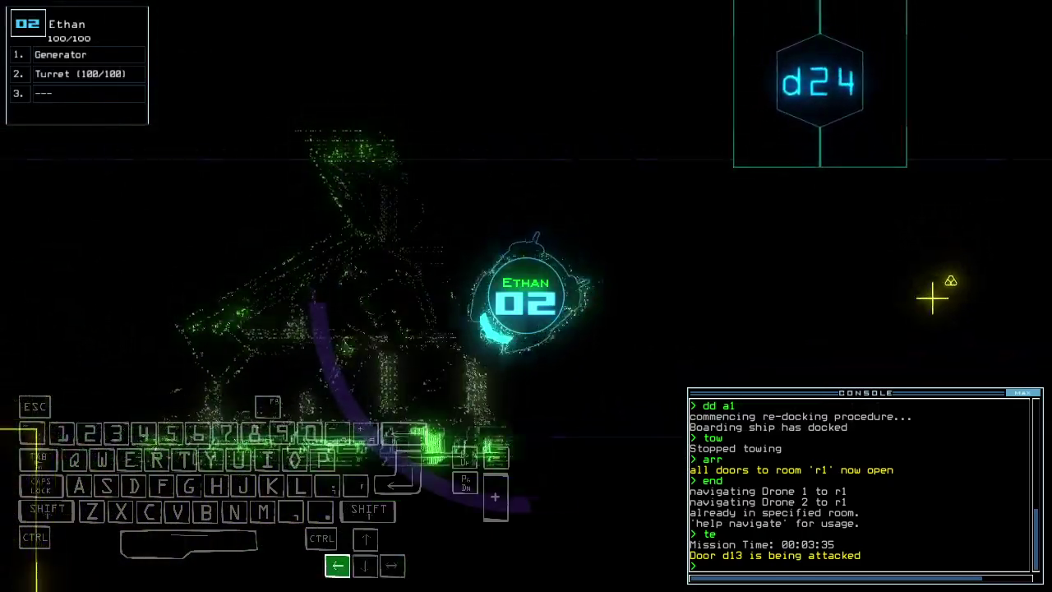
key("Down")
key("Right")
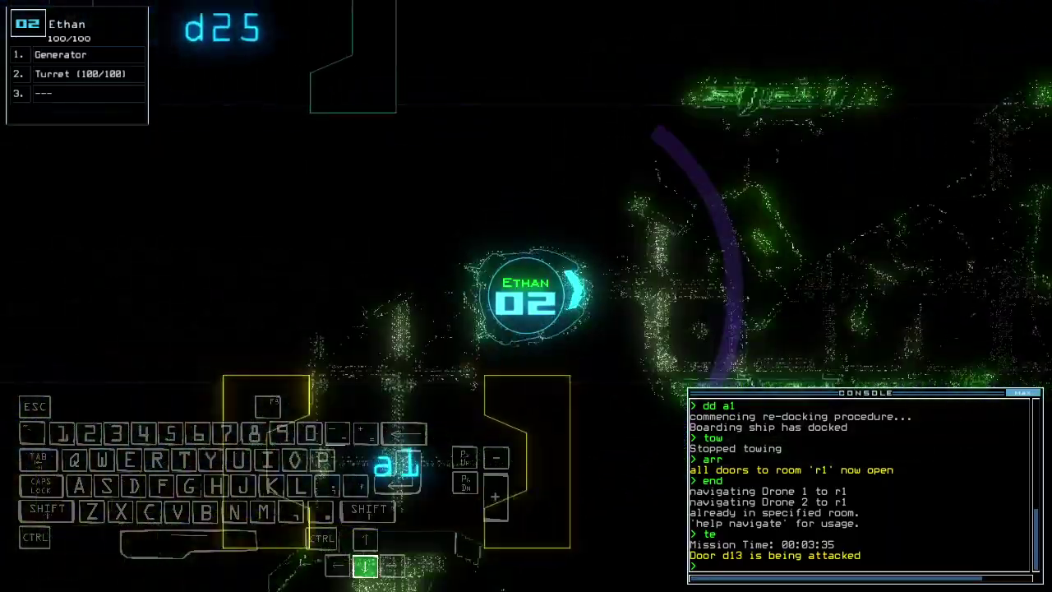
key("Left")
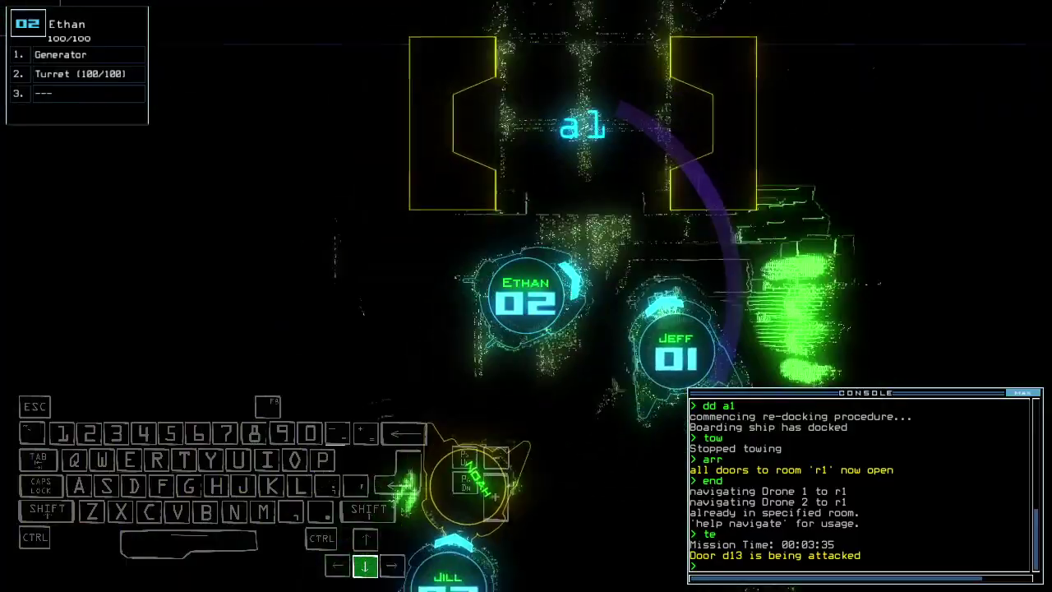
key("1")
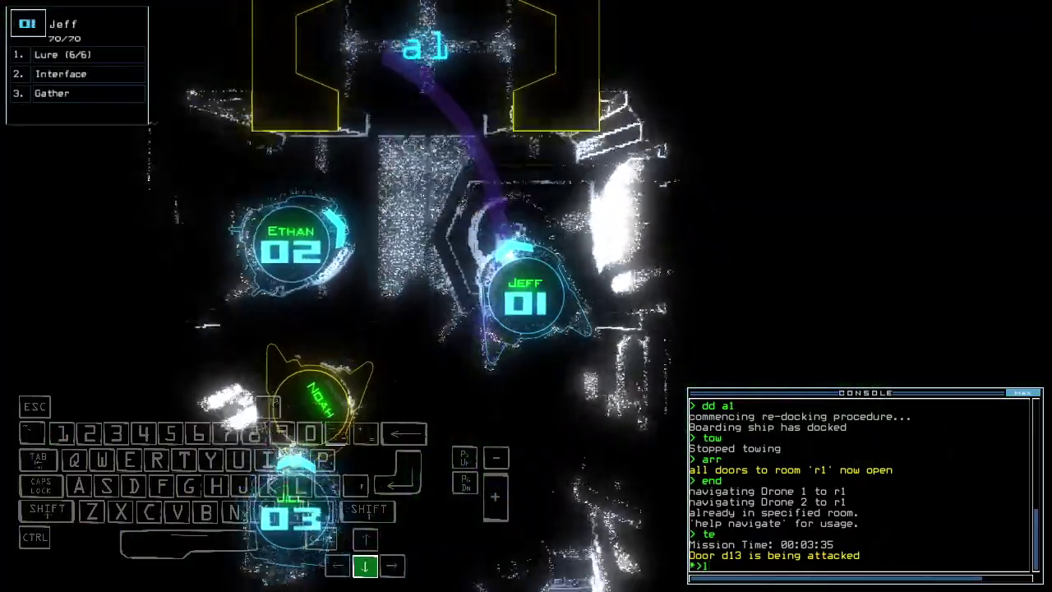
Step: Drop one of Jeff's lures and switch control to drone Ethan
key("Return")
key("Tab")
key("1")
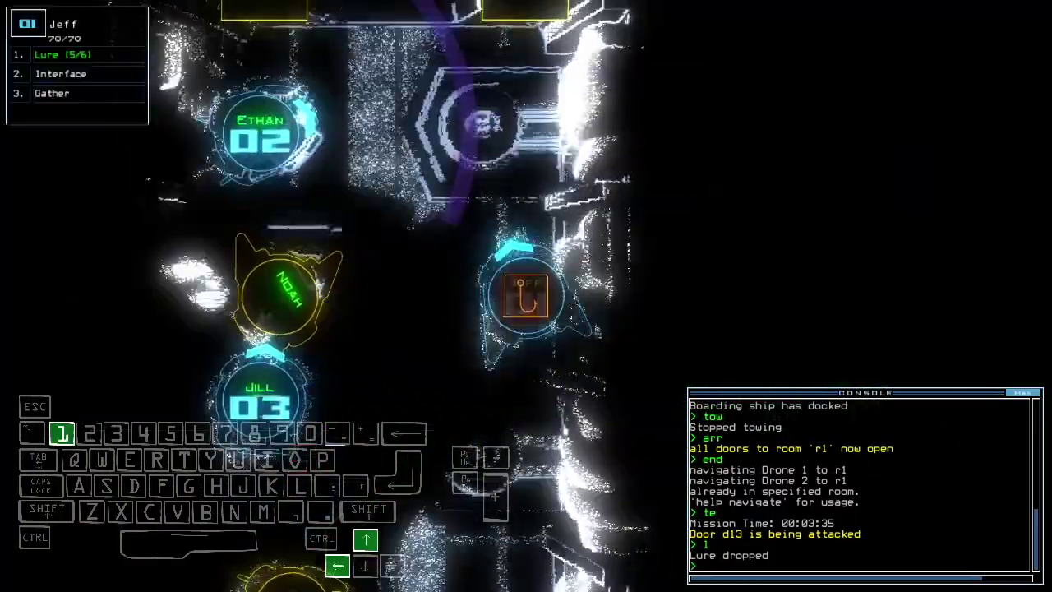
key("2")
Step: Drive Ethan past door d24 to the generator and activate it
key("Left")
key("Up")
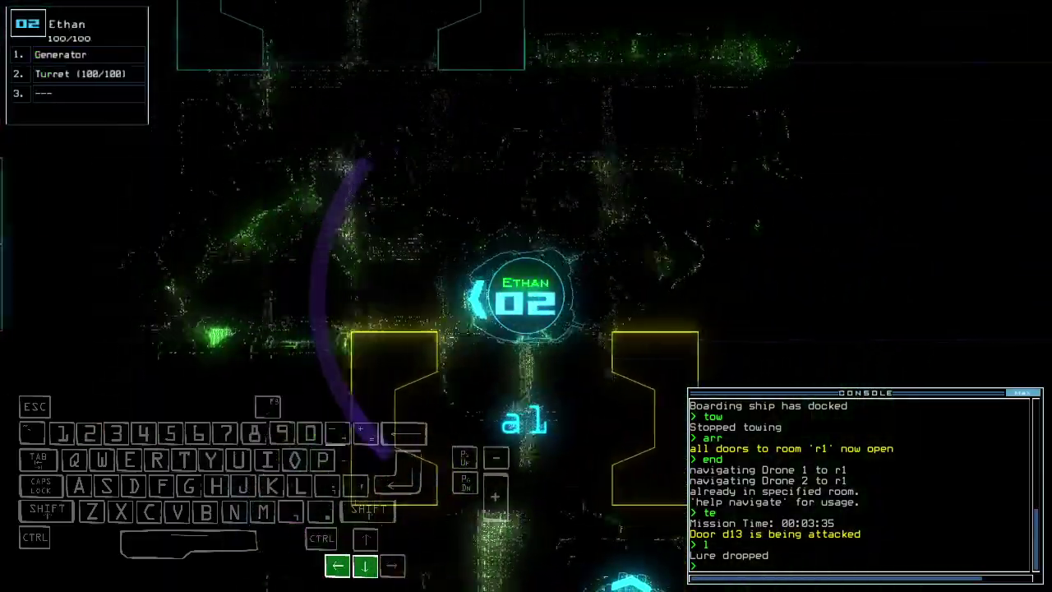
key("Down")
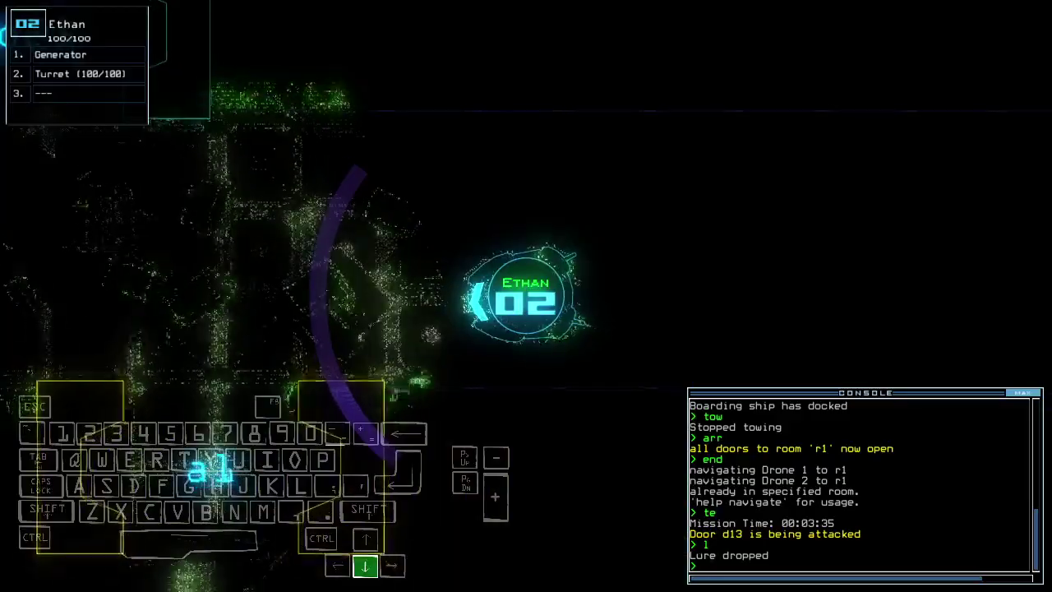
key("Right")
key("Up")
key("Left")
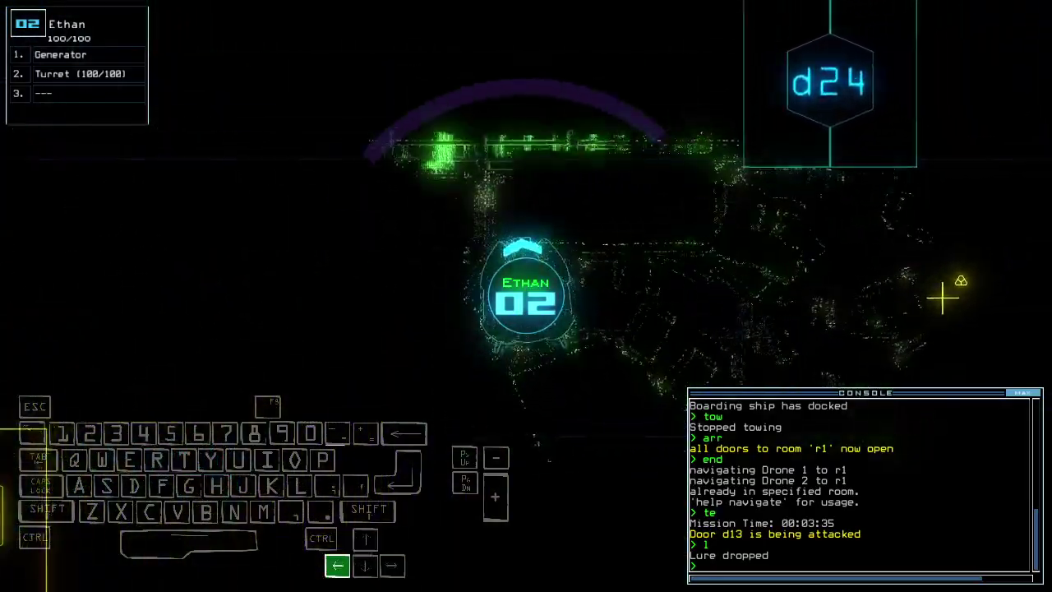
key("Down")
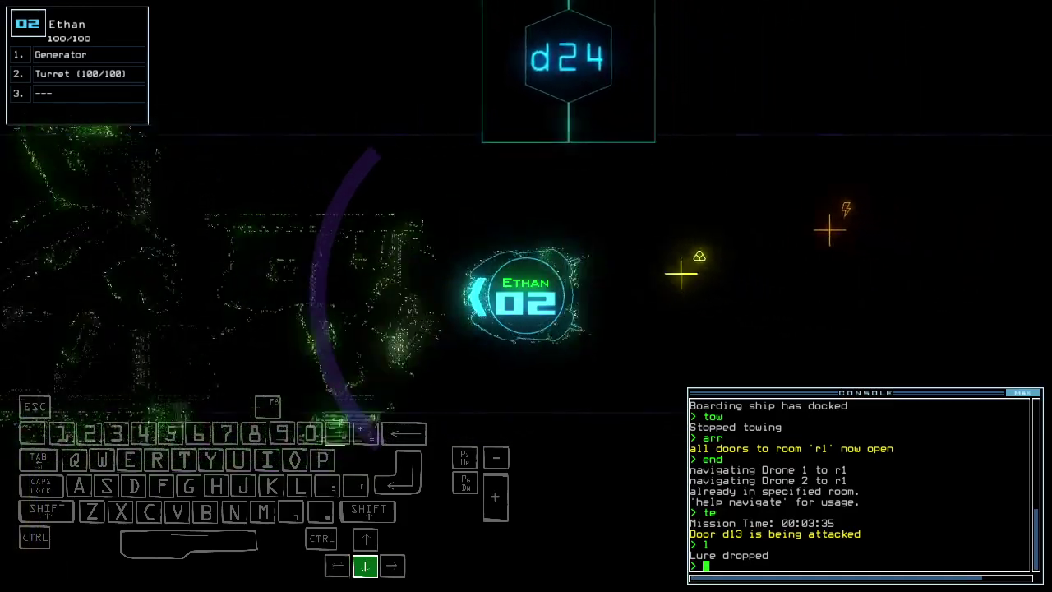
type("ge")
key("Return")
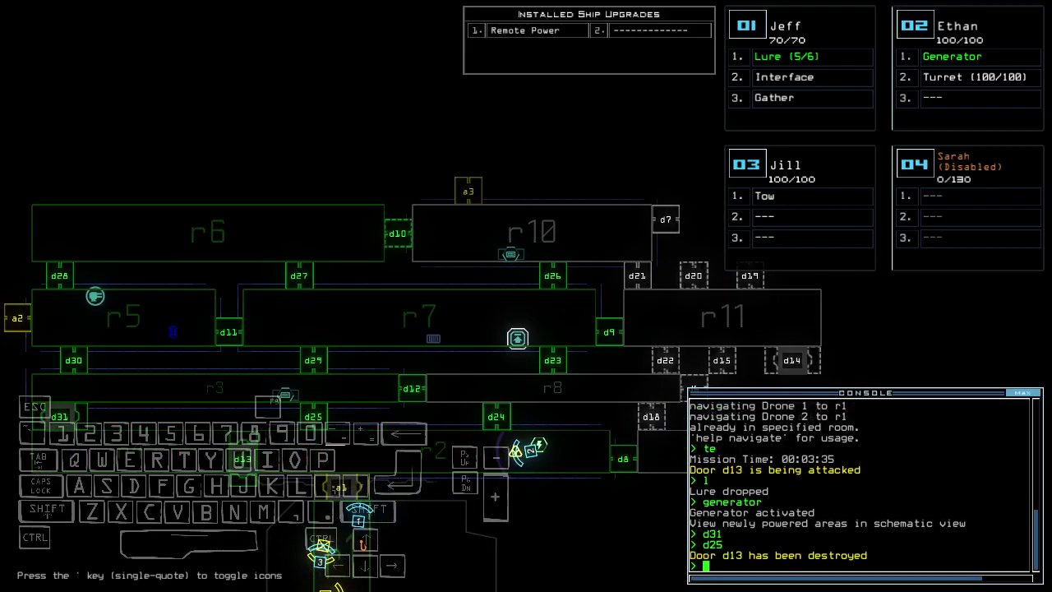
Step: Arm Ethan's turret gun at the generator, then switch control to drone Jeff
key("Tab")
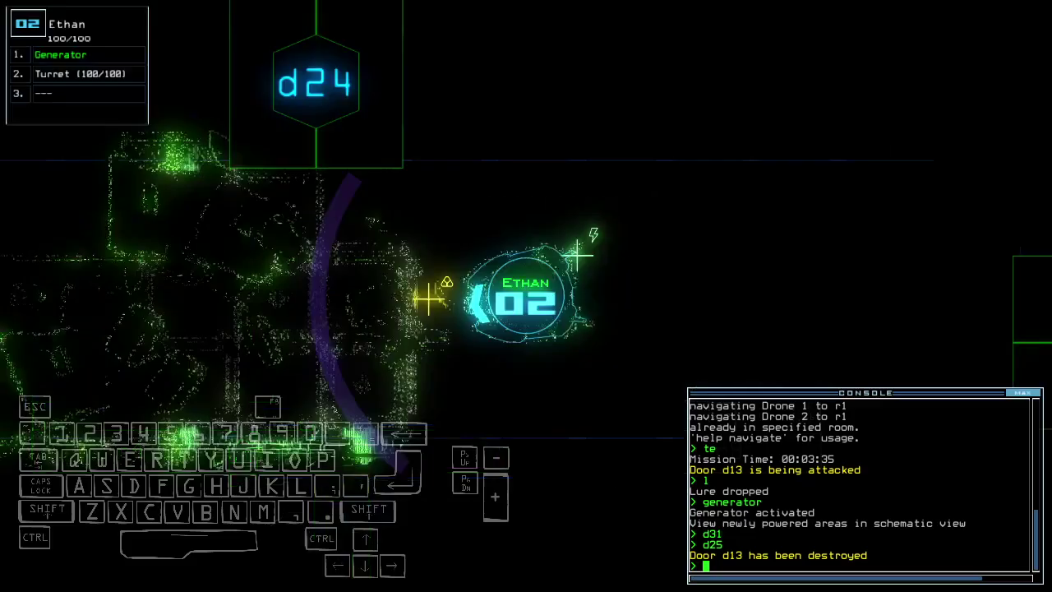
key("Return")
type("tu")
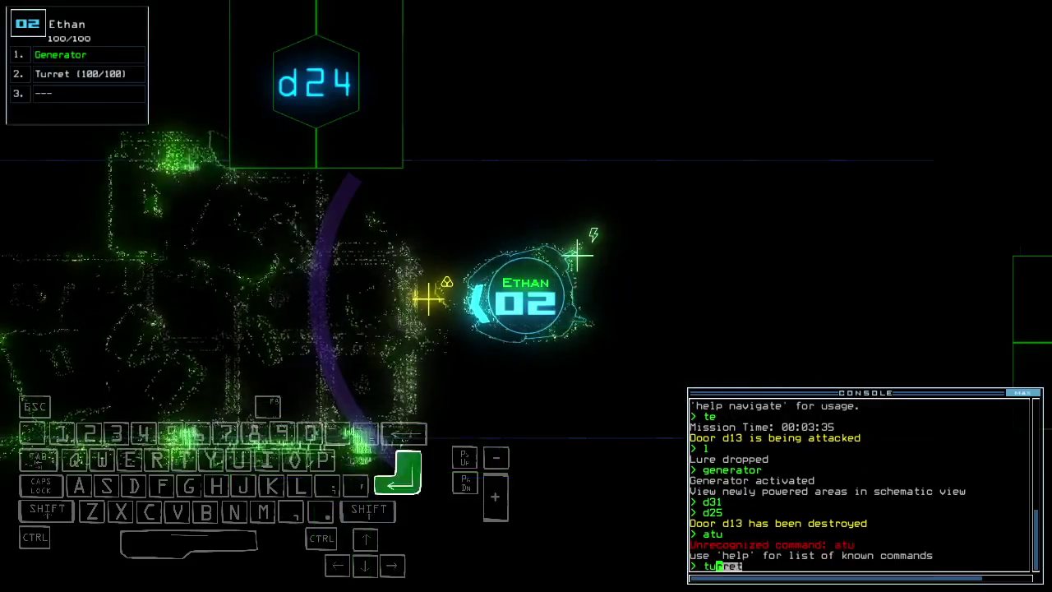
key("Return")
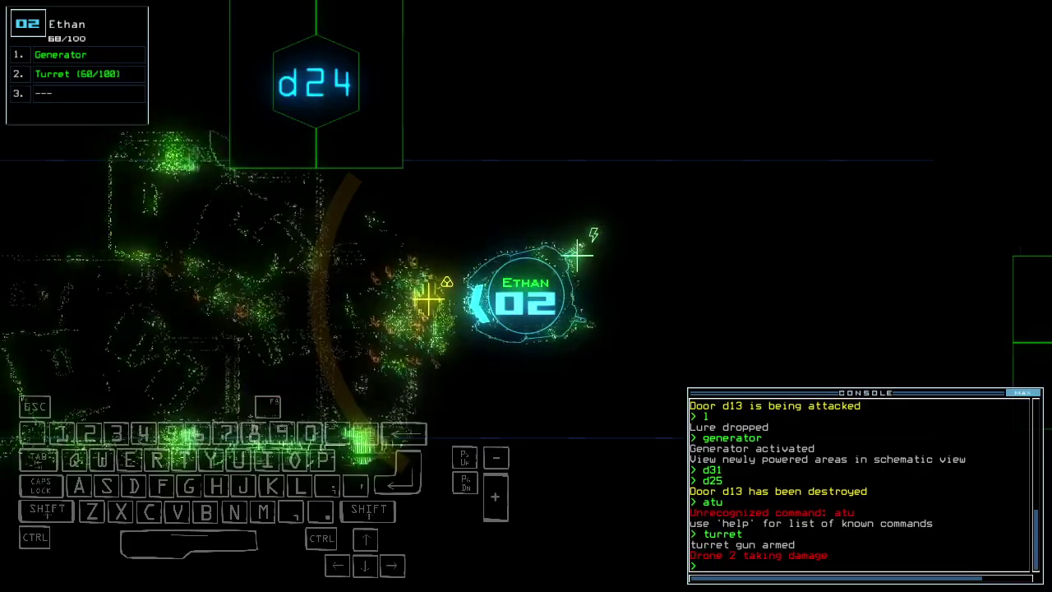
key("Tab")
key("ctrl+1")
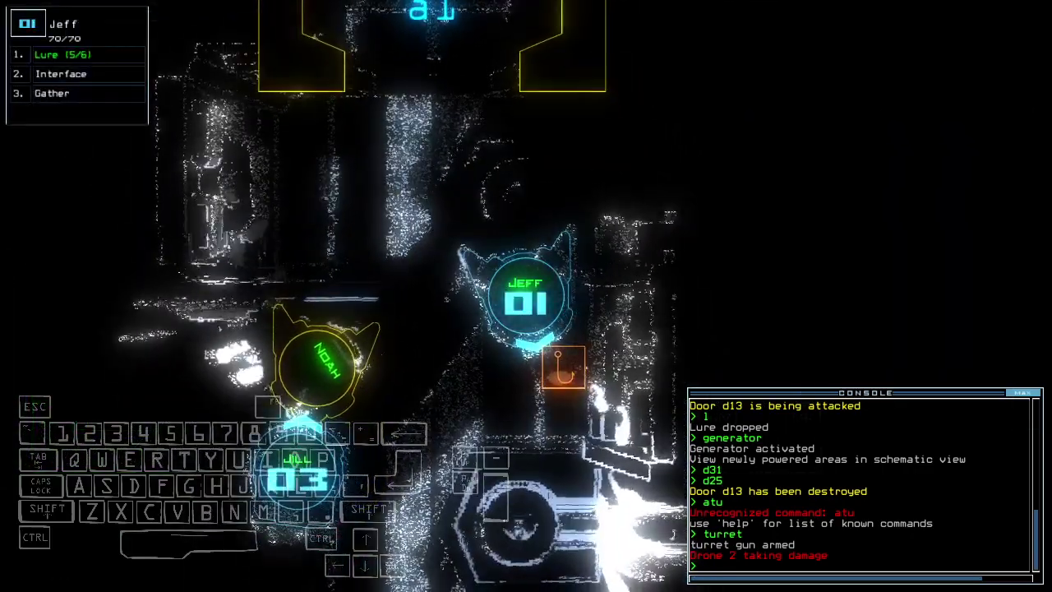
type("pickup")
Step: Pick up the lure with Jeff, restoring 6/6 lures, and drive north through airlock a1
key("Return")
key("Tab")
key("Tab")
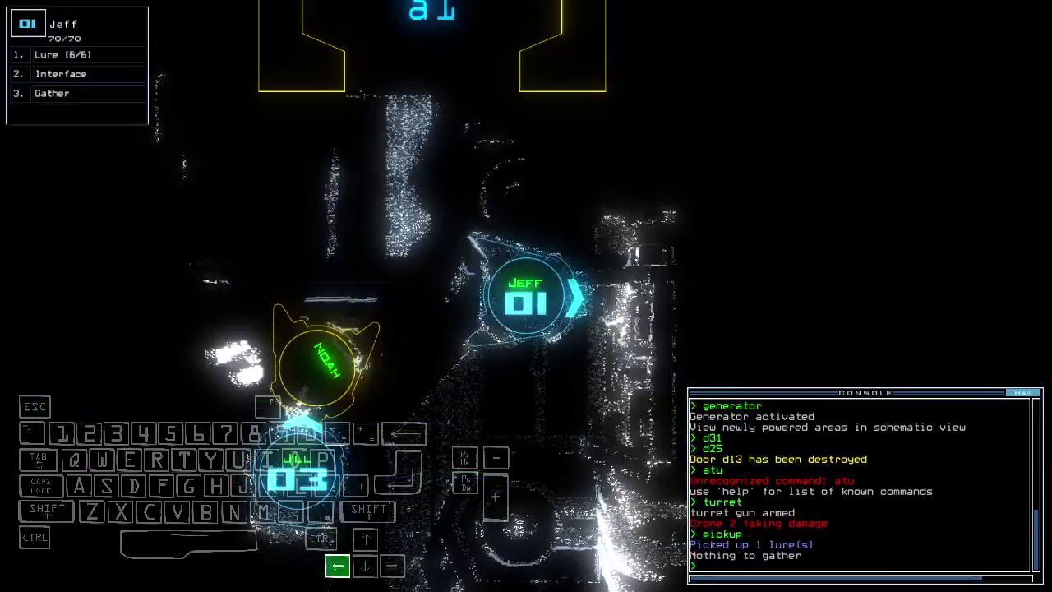
key("Up")
key("Up")
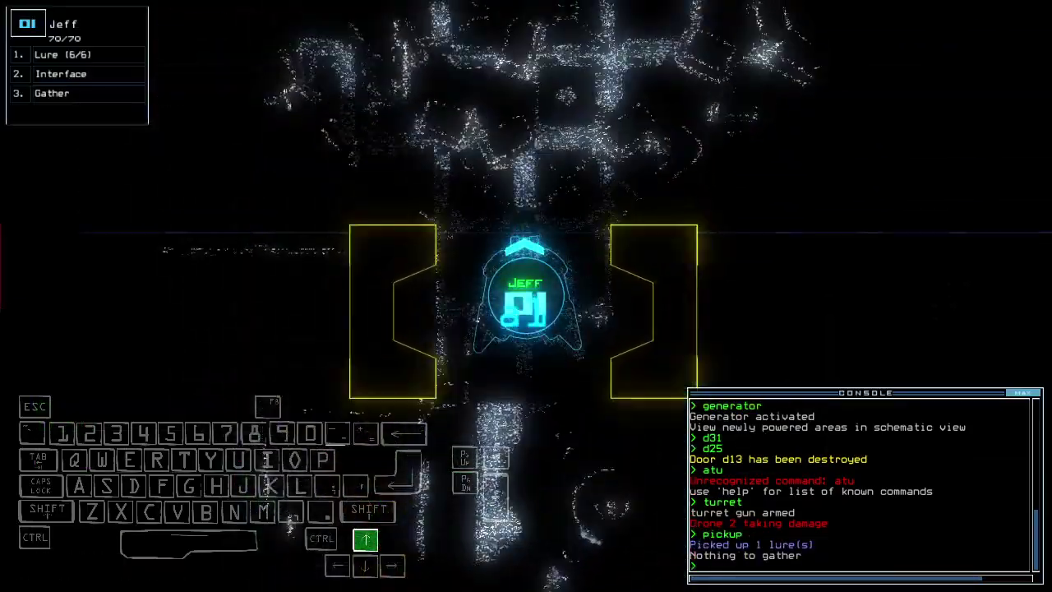
key("Up")
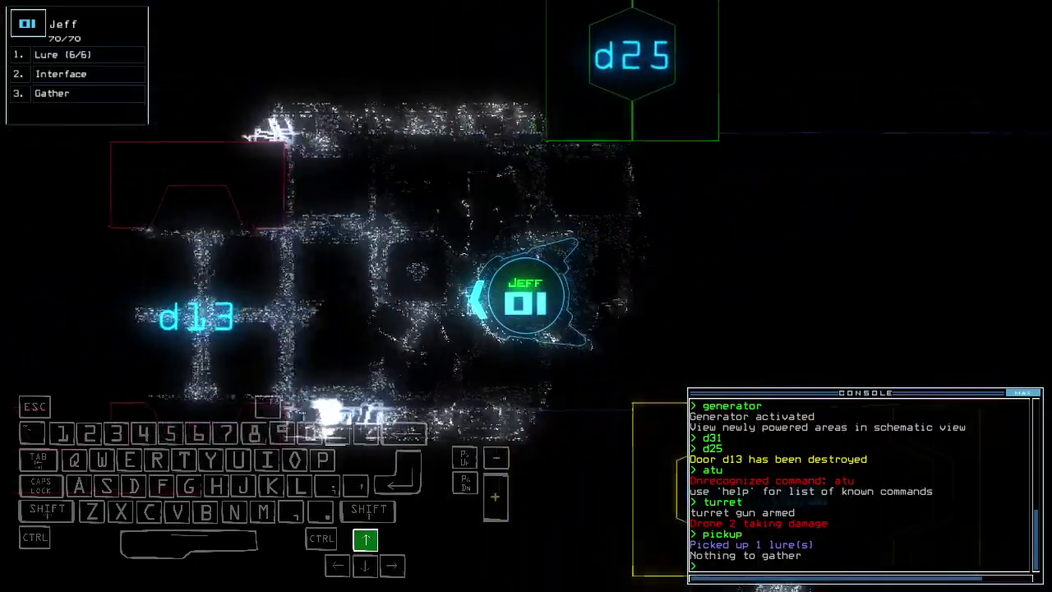